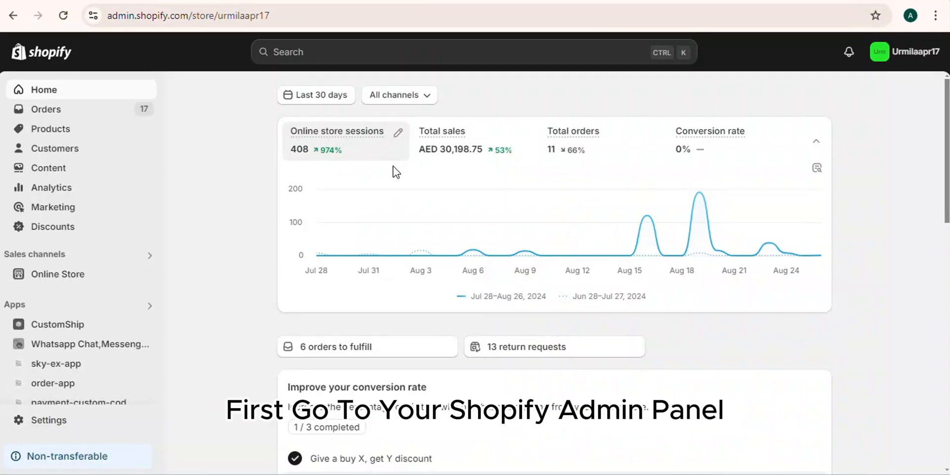
# - Add a new page to the online store and title it "Size Chart"
pyautogui.click(79, 274)
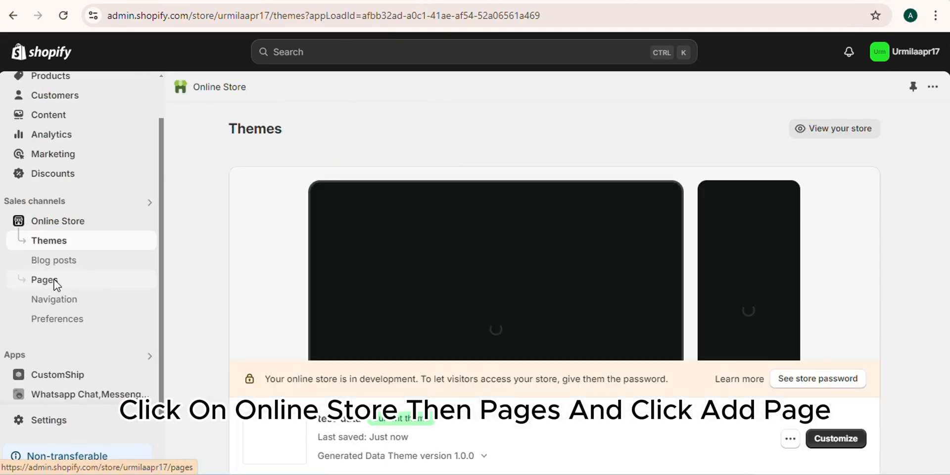
pyautogui.click(55, 282)
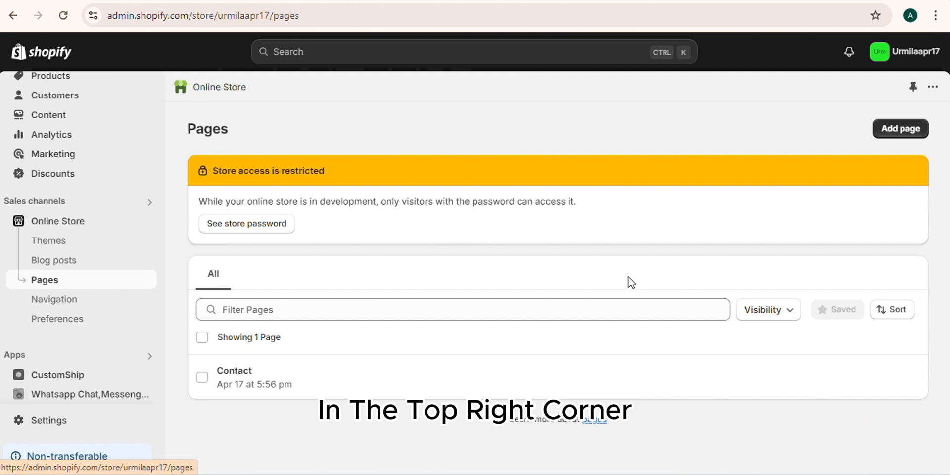
pyautogui.click(901, 134)
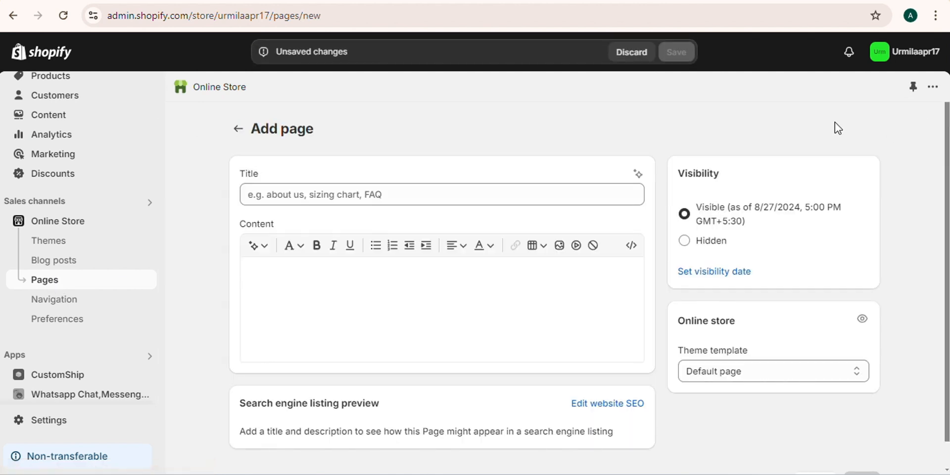
pyautogui.click(334, 194)
pyautogui.write('S')
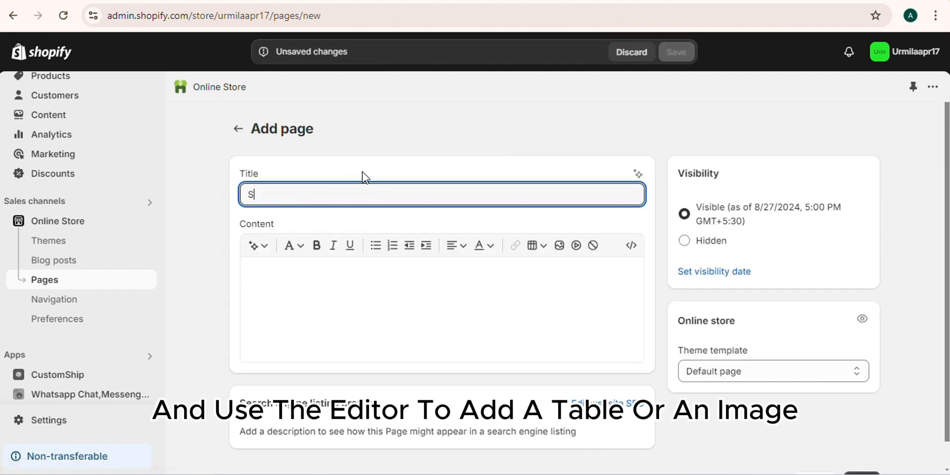
pyautogui.write('ize Chart')
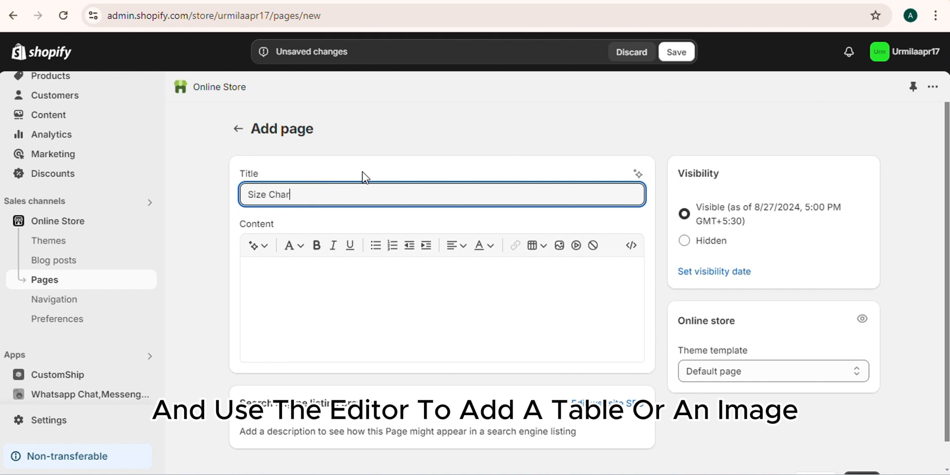
# - Insert a table in the page content, add a row below and a column after, and delete the whole table
pyautogui.click(294, 299)
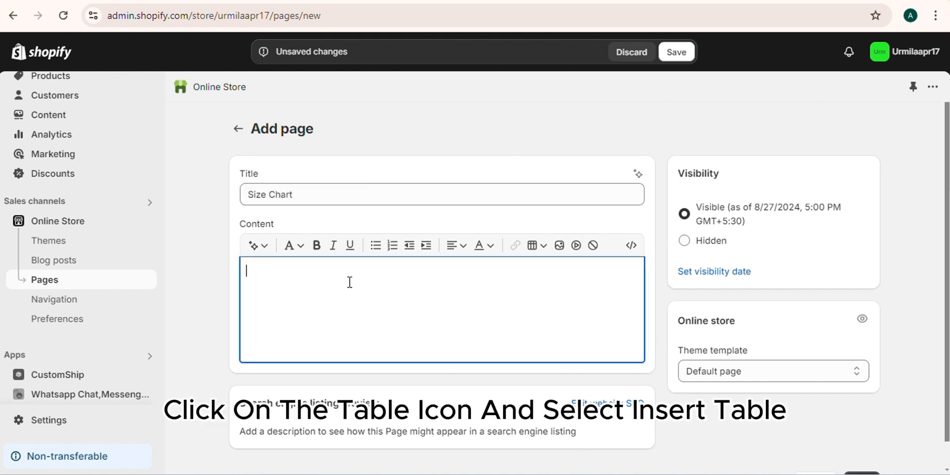
pyautogui.click(543, 246)
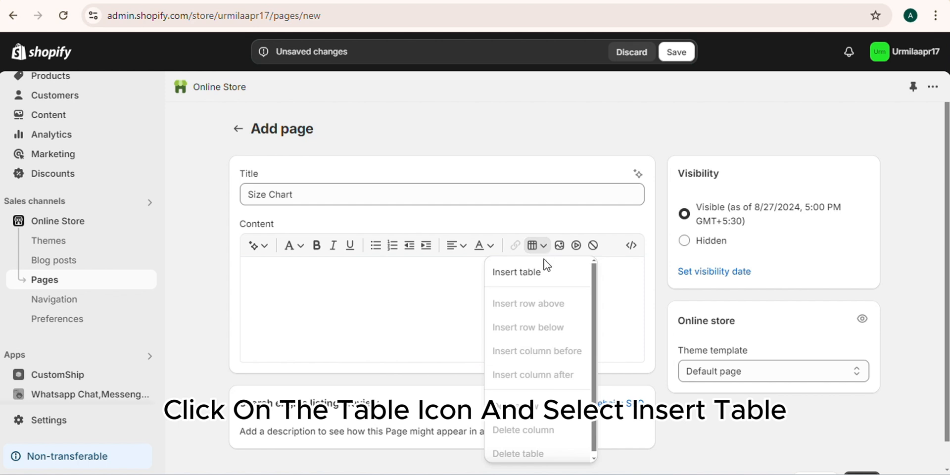
pyautogui.click(542, 272)
pyautogui.click(543, 247)
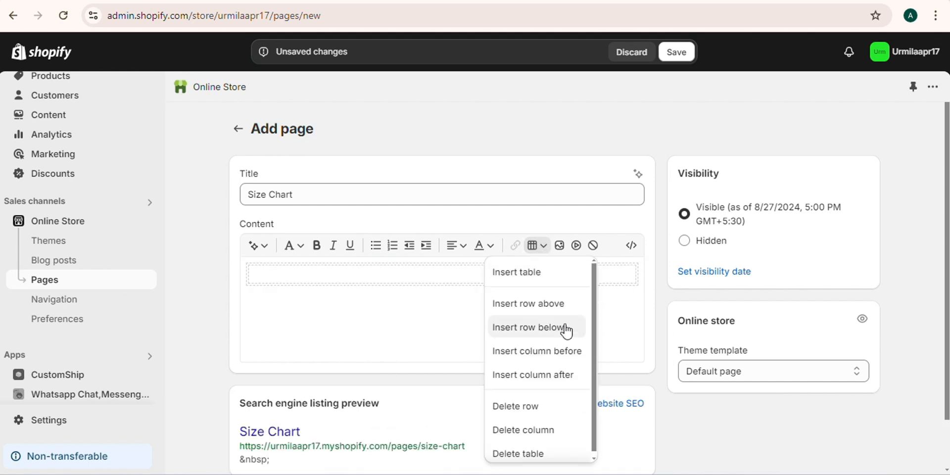
pyautogui.click(544, 327)
pyautogui.click(544, 248)
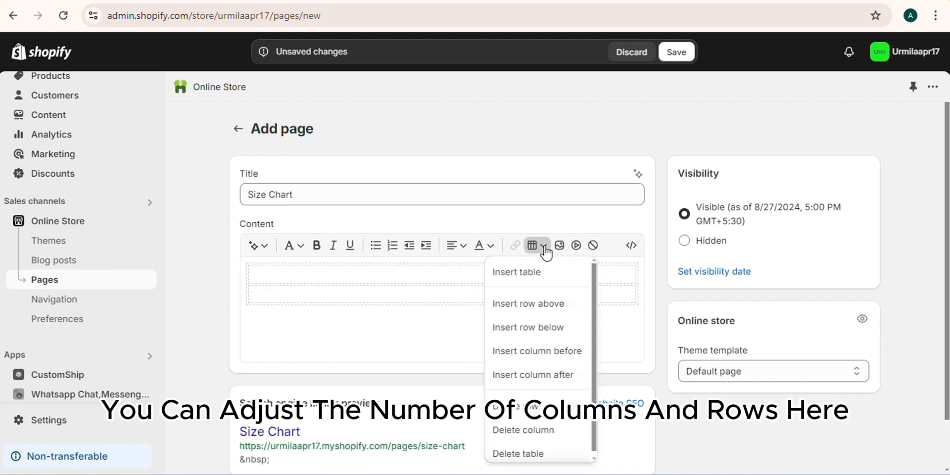
pyautogui.click(563, 371)
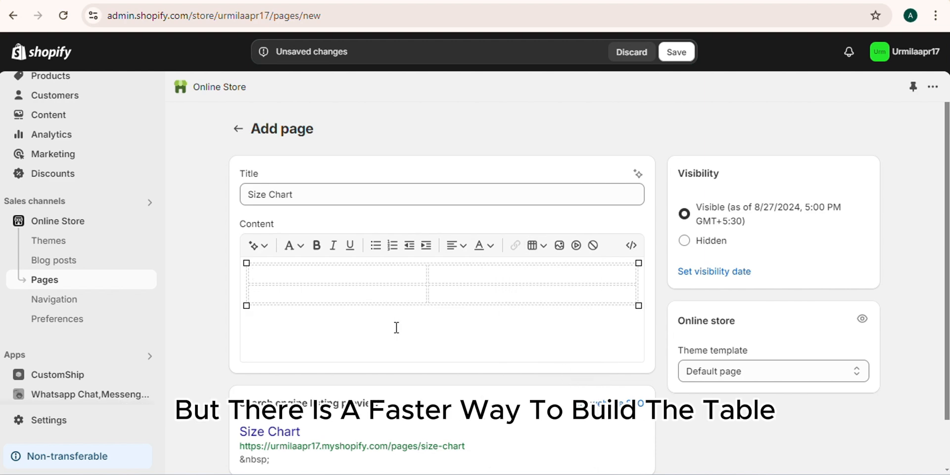
pyautogui.click(544, 249)
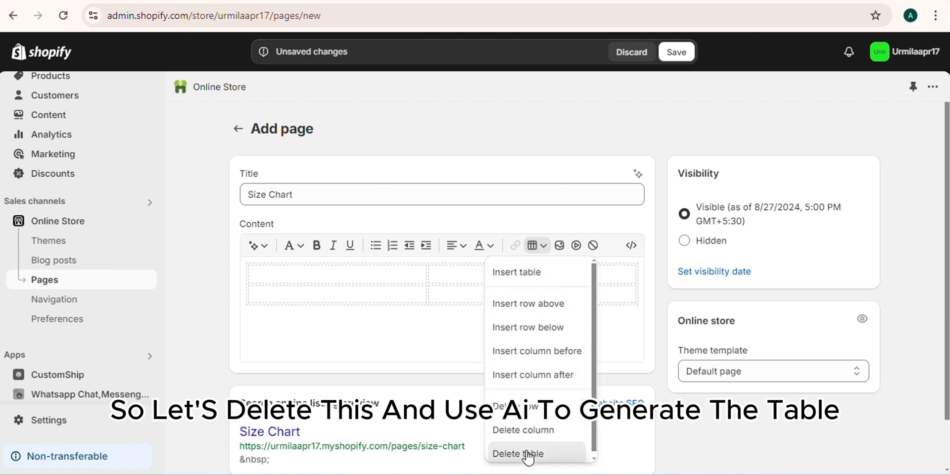
pyautogui.click(506, 450)
# - Generate and keep page content from the prompt "Generate a size chart table for snowboards, including shoe sizes and board sizes"
pyautogui.click(264, 253)
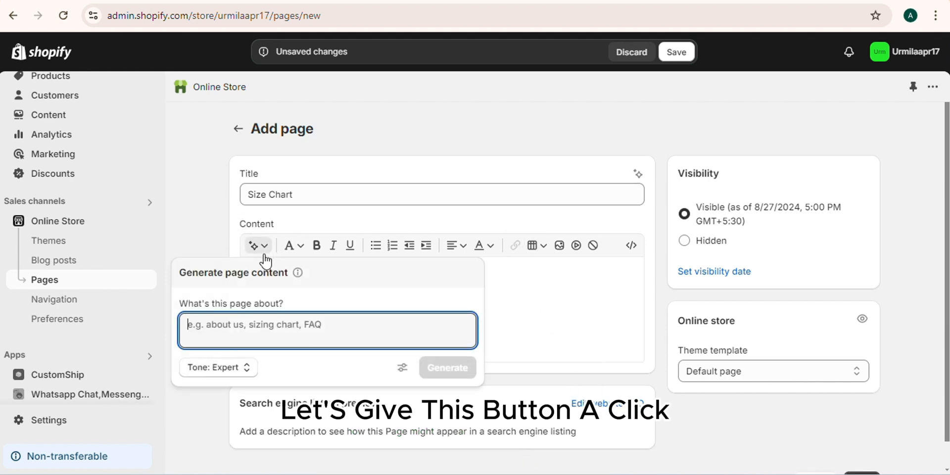
pyautogui.write('Generate a size chart table for snowboards, including shoe sizes and board sizes')
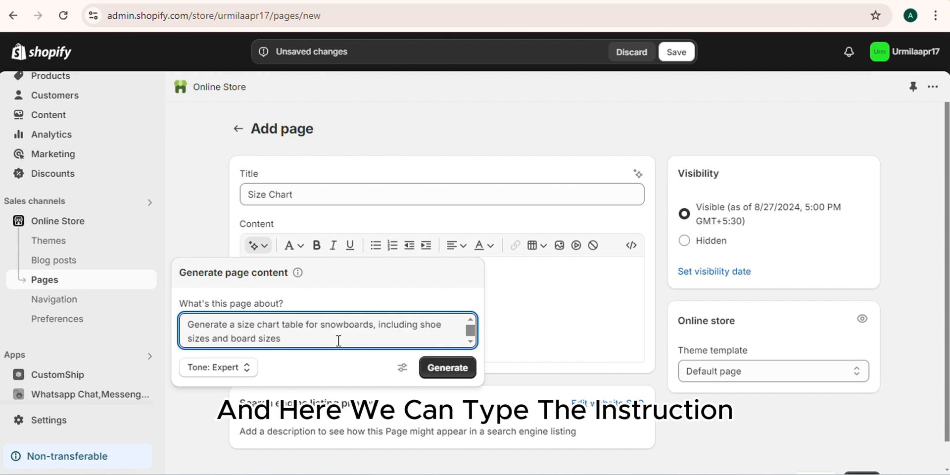
pyautogui.click(442, 372)
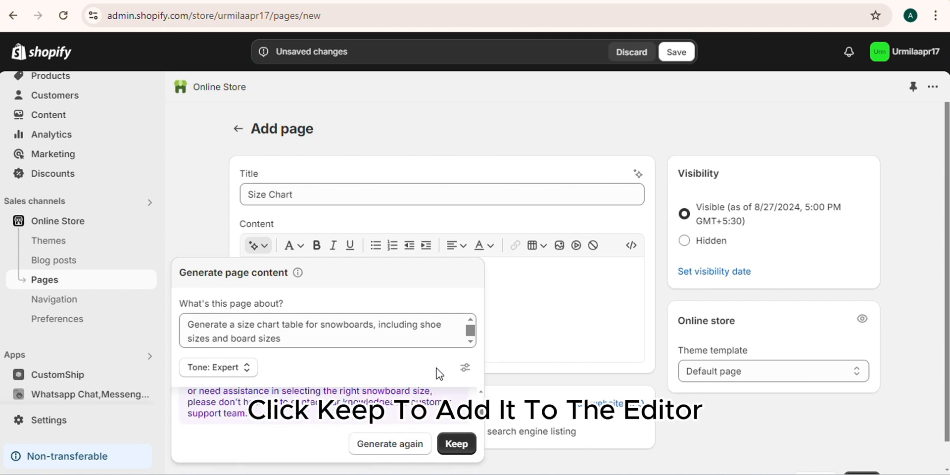
pyautogui.click(448, 443)
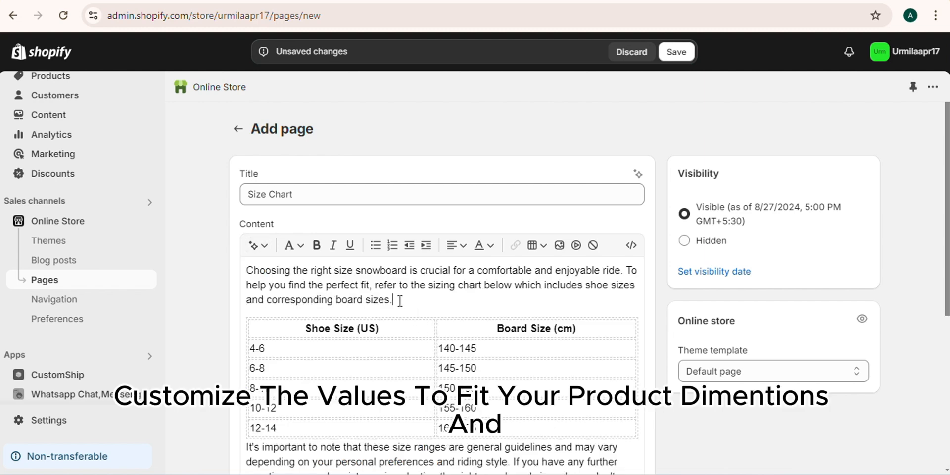
# - Delete the paragraphs above and below the size table and save the page
pyautogui.moveTo(395, 299); pyautogui.dragTo(246, 270)
pyautogui.press('BackSpace')
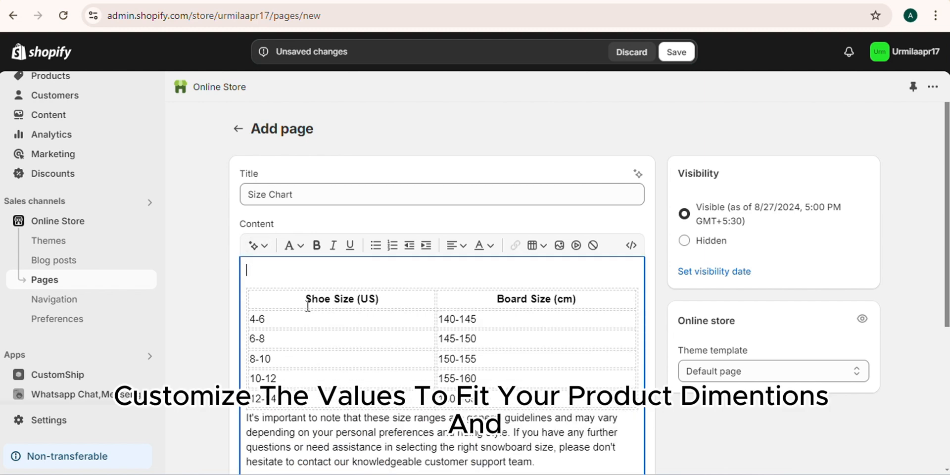
pyautogui.scroll(-5, 482, 277)
pyautogui.moveTo(506, 235); pyautogui.dragTo(246, 190)
pyautogui.press('BackSpace')
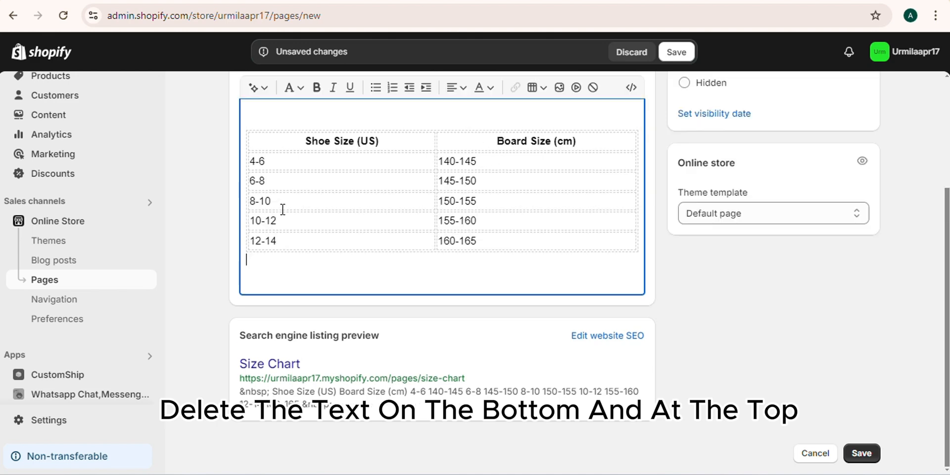
pyautogui.scroll(5, 282, 210)
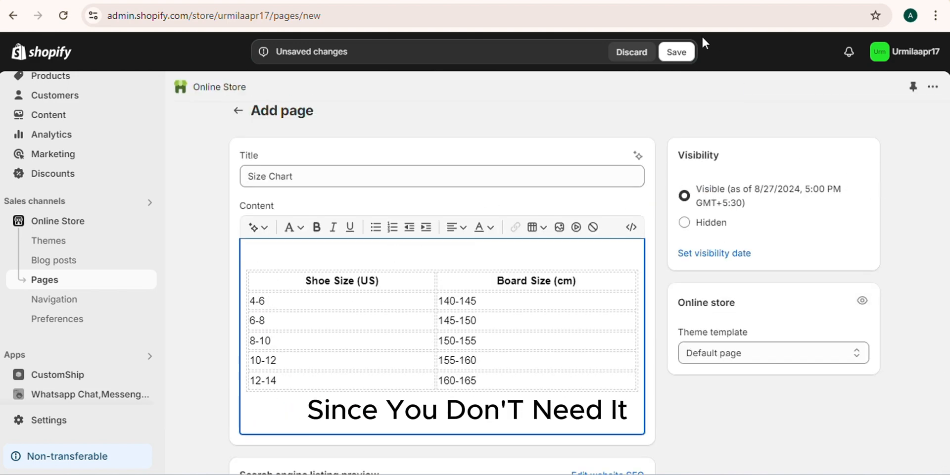
pyautogui.click(679, 53)
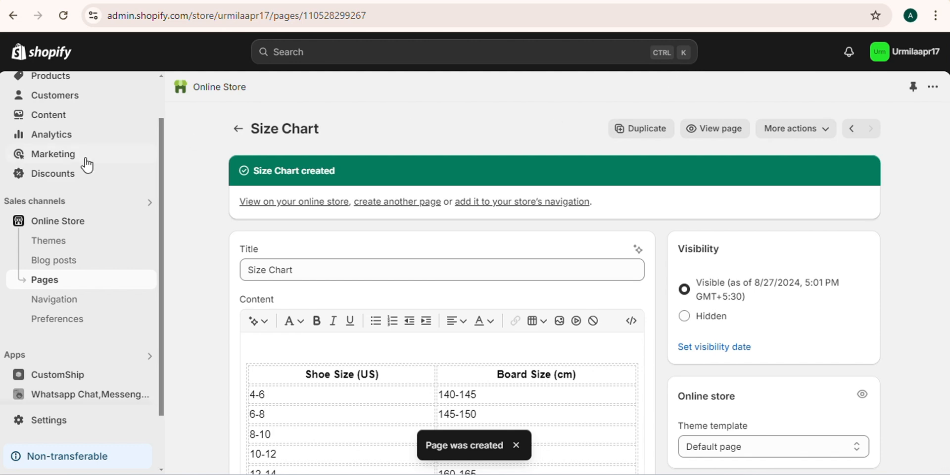
# - Customize the live test-data theme on its Default product template, with Flyin Munki Skateboard as the preview product
pyautogui.click(49, 240)
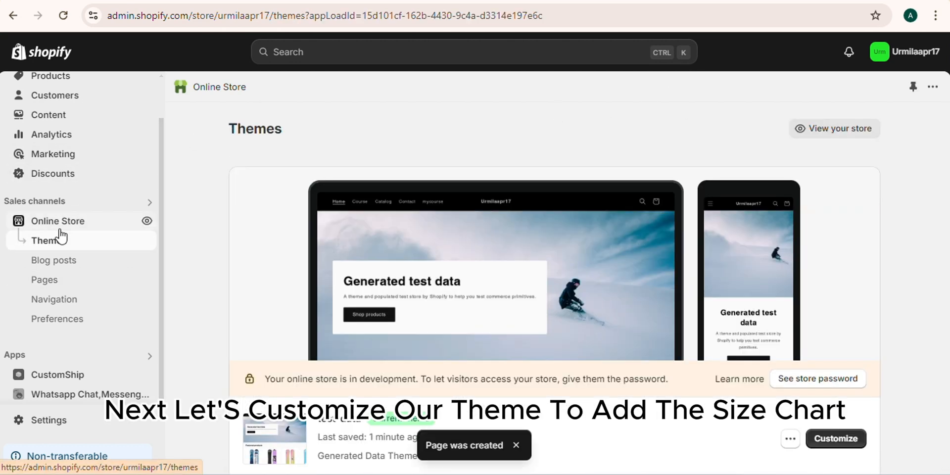
pyautogui.click(824, 439)
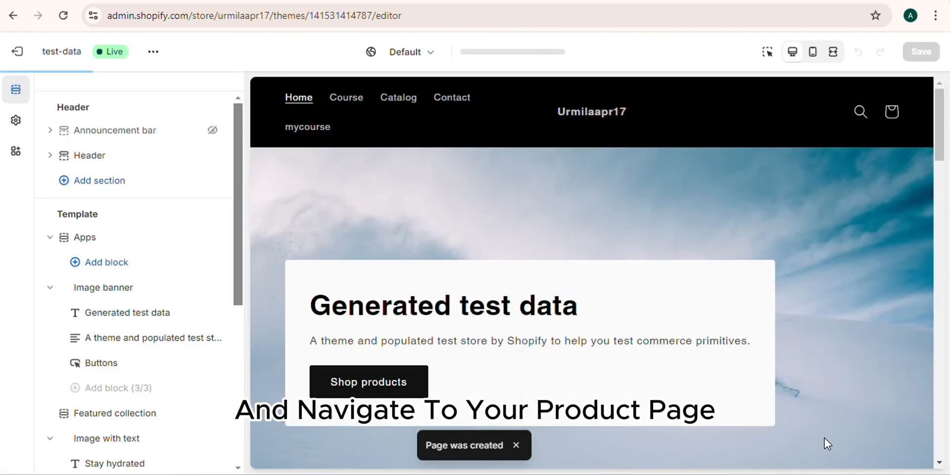
pyautogui.click(553, 60)
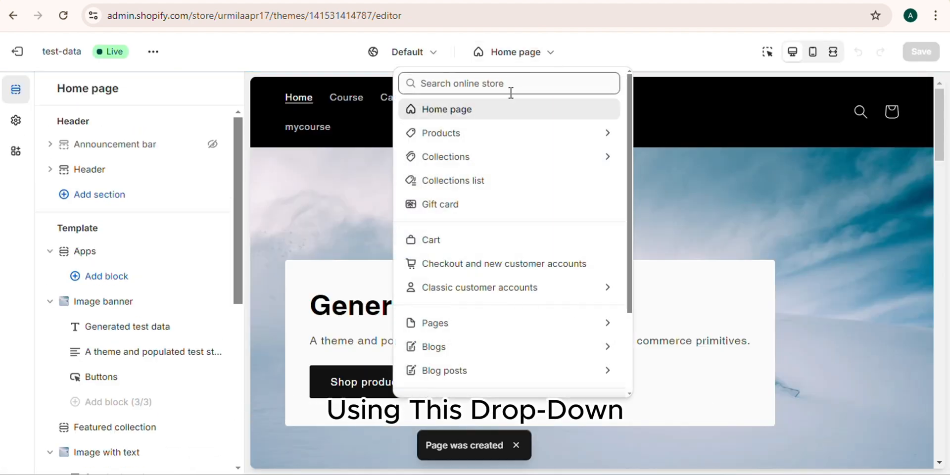
pyautogui.click(468, 131)
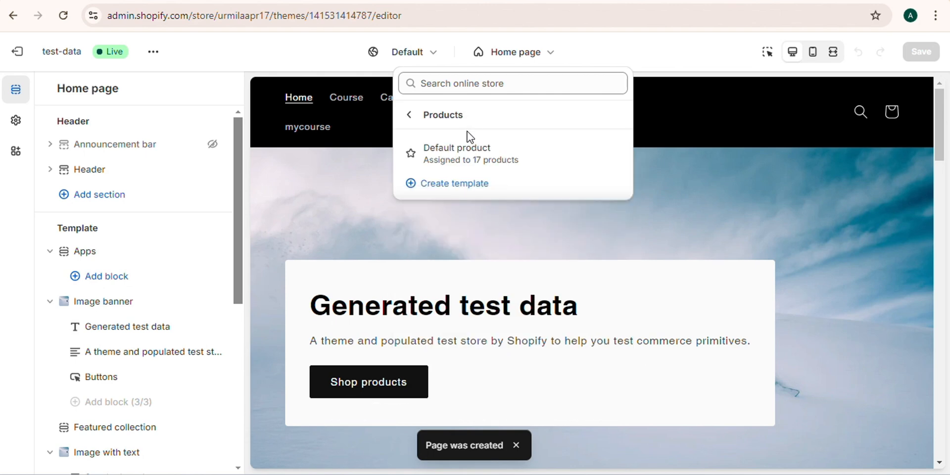
pyautogui.click(468, 157)
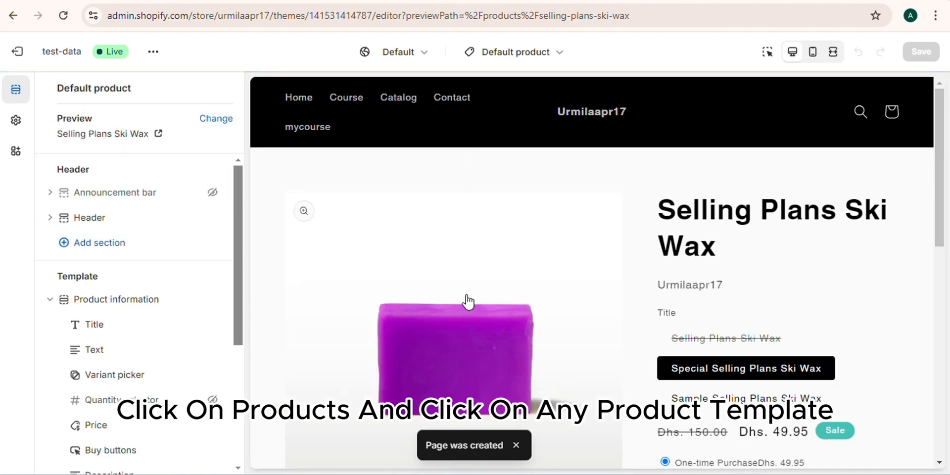
pyautogui.click(211, 121)
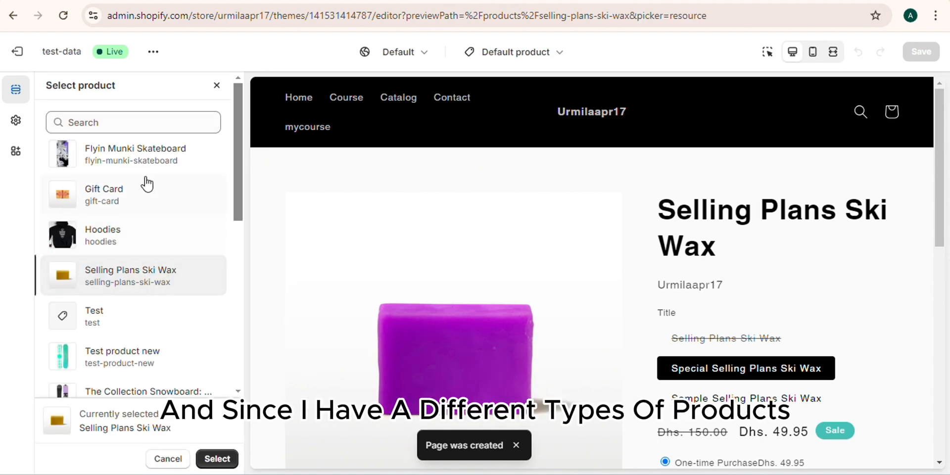
pyautogui.click(148, 160)
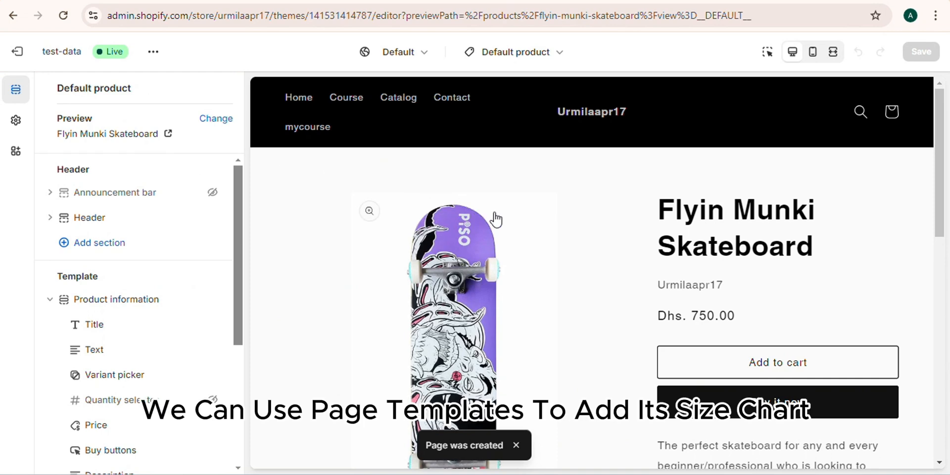
# - Create a product template named "Snow Board" based on Default product
pyautogui.click(561, 53)
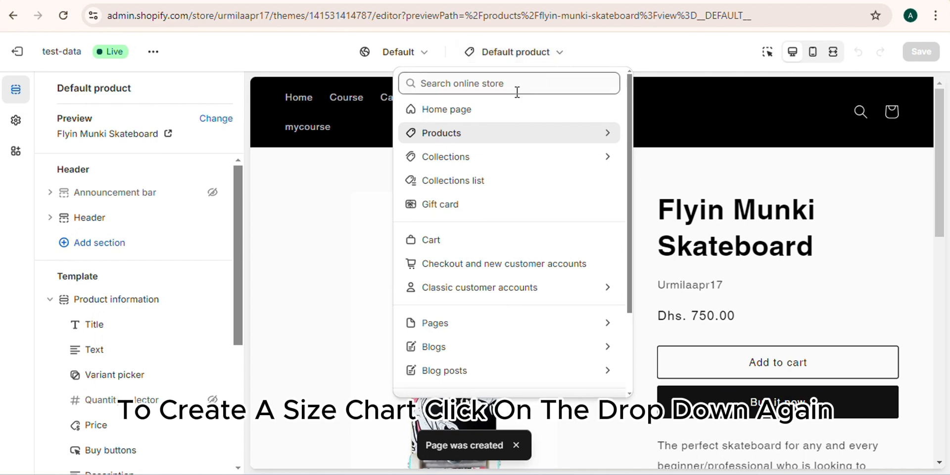
pyautogui.click(468, 134)
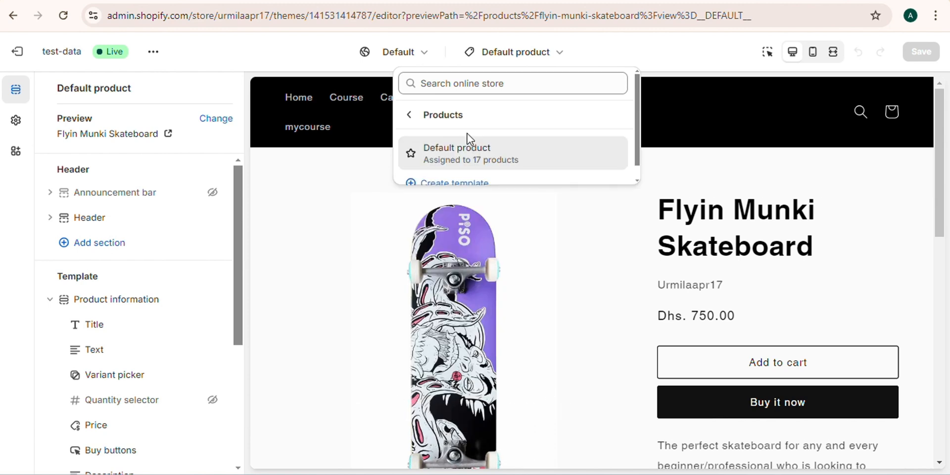
pyautogui.click(459, 185)
pyautogui.click(368, 242)
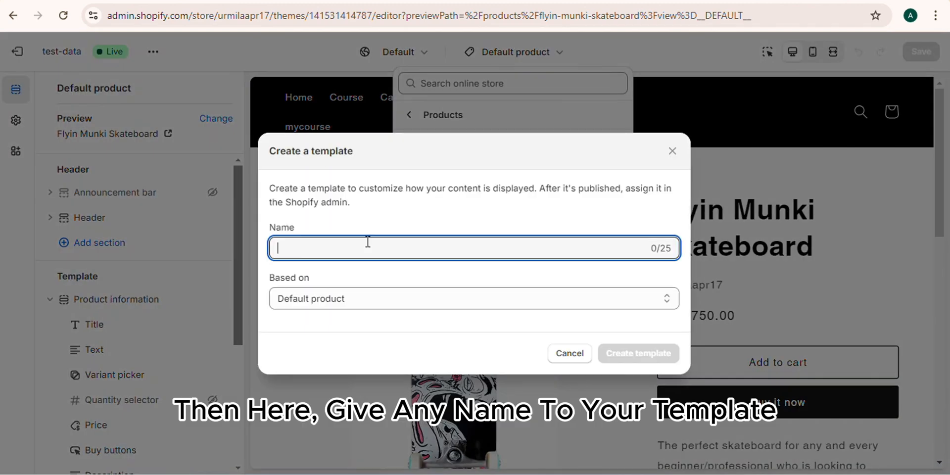
pyautogui.write('Snow Board')
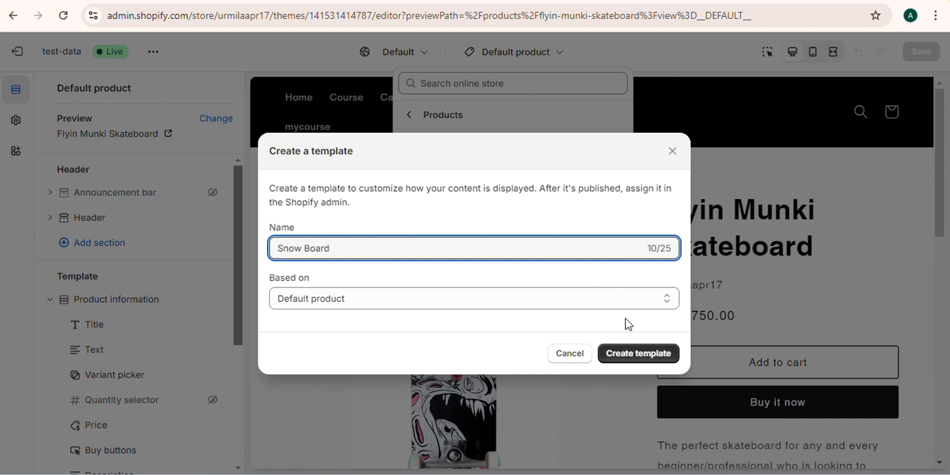
pyautogui.click(633, 355)
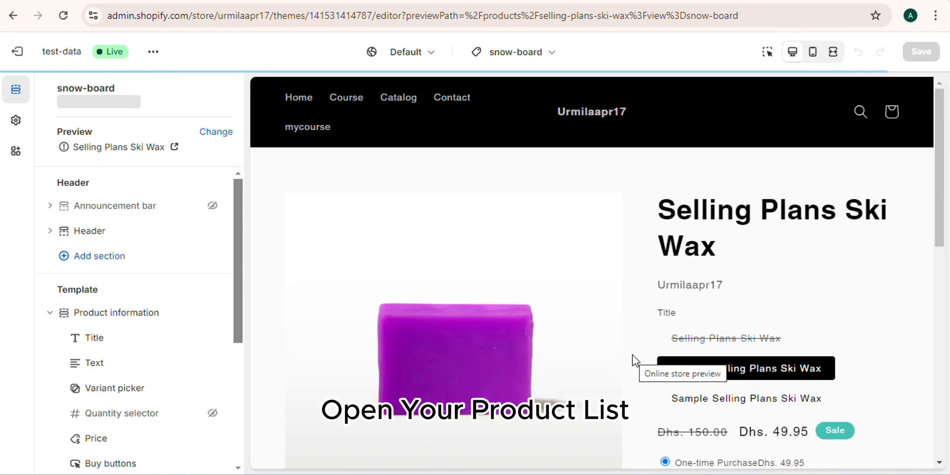
# - Assign the snow-board theme template to the Flyin Munki Skateboard product and save the product
pyautogui.click(17, 51)
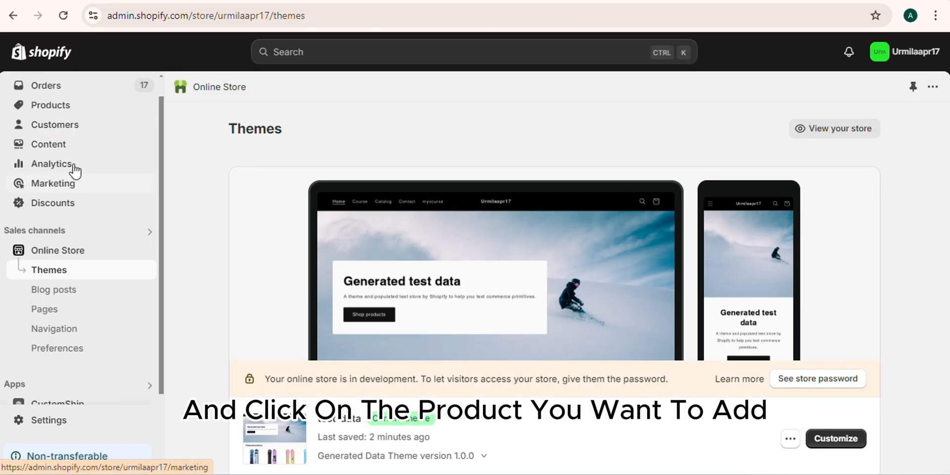
pyautogui.click(72, 129)
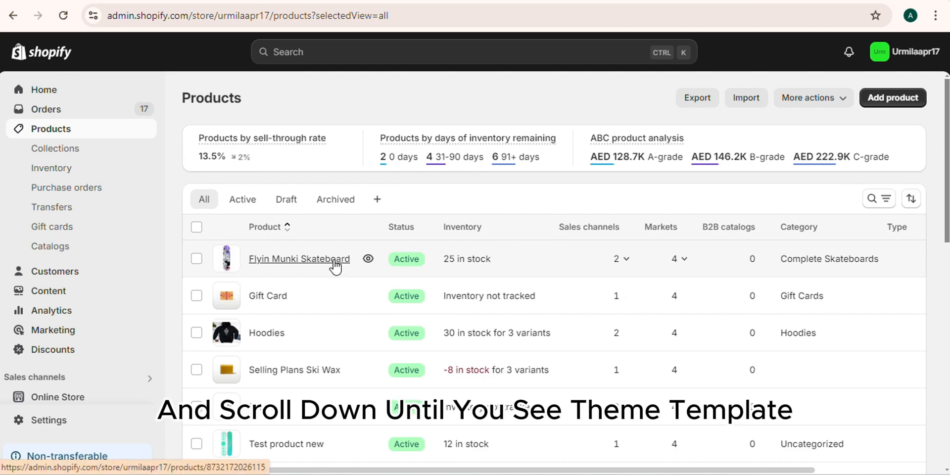
pyautogui.click(334, 260)
pyautogui.scroll(-5, 504, 292)
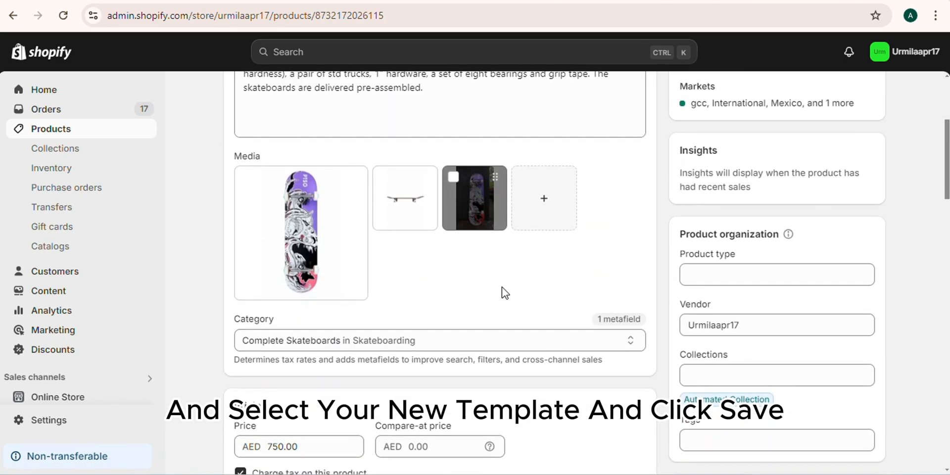
pyautogui.scroll(-5, 502, 286)
pyautogui.click(866, 242)
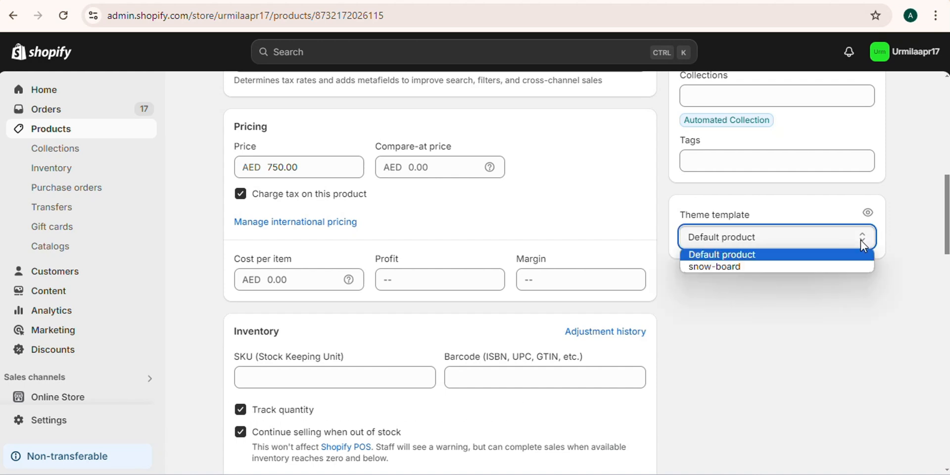
pyautogui.click(715, 265)
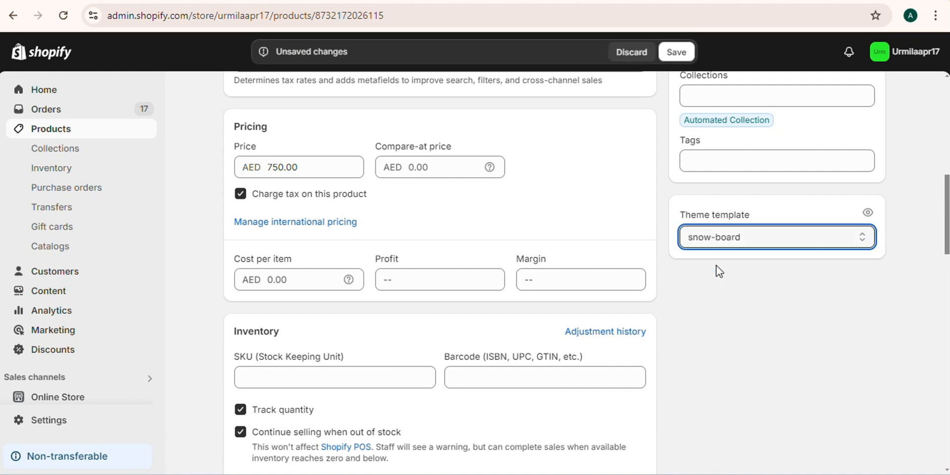
pyautogui.click(675, 52)
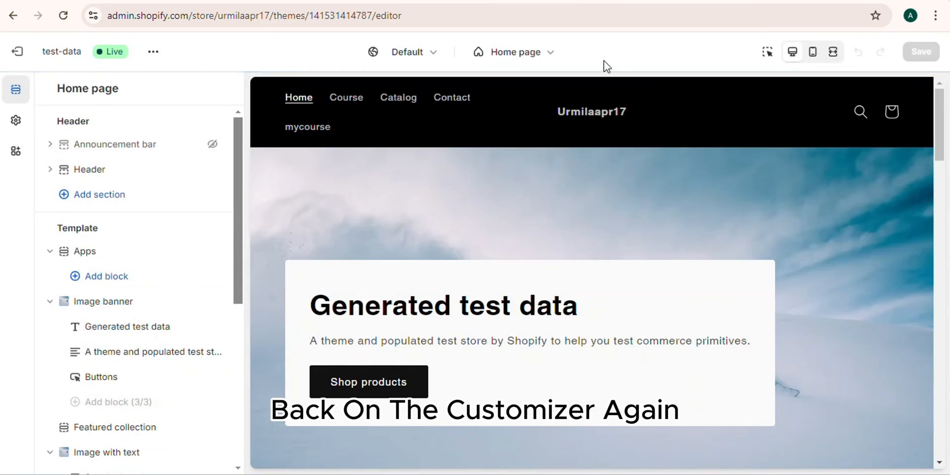
# - Open the snow-board product template in the theme editor
pyautogui.click(556, 56)
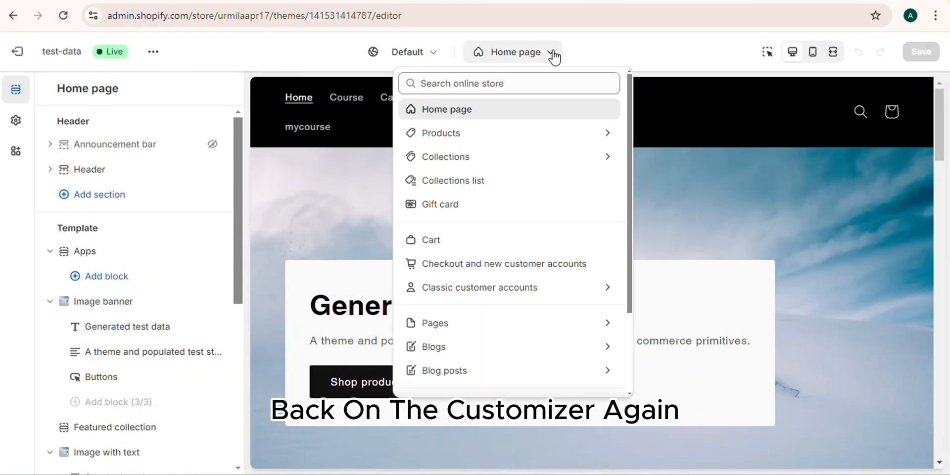
pyautogui.click(440, 133)
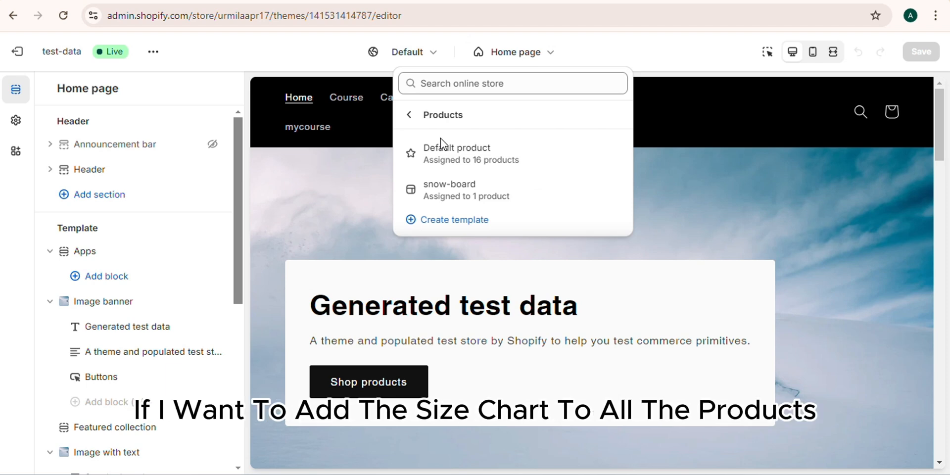
pyautogui.click(444, 197)
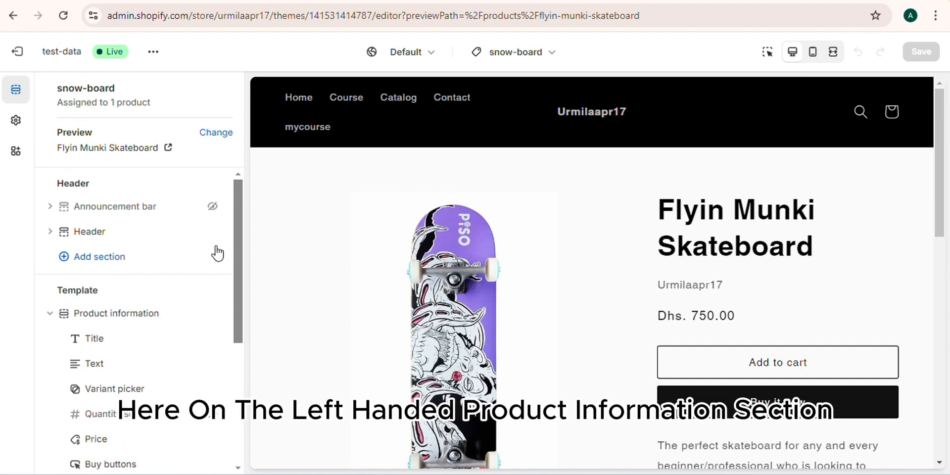
# - Add a Pop-up block to the Product information section of the snow-board template
pyautogui.scroll(-2, 406, 291)
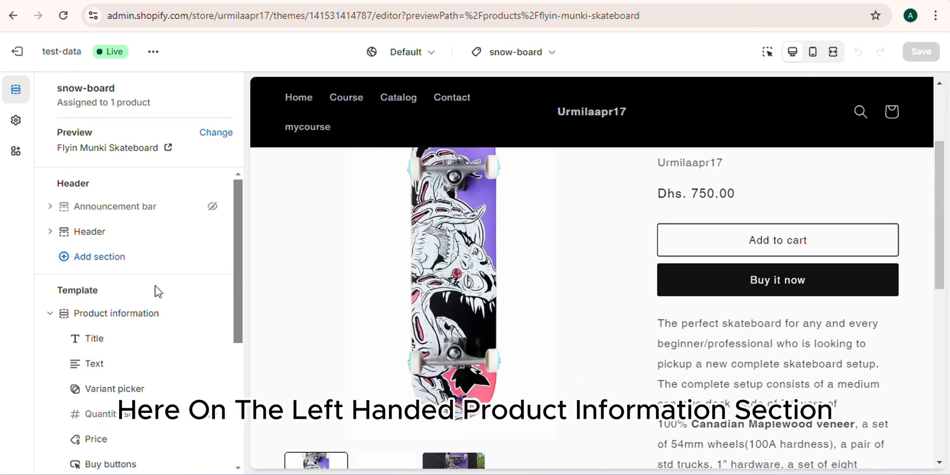
pyautogui.scroll(-3, 148, 286)
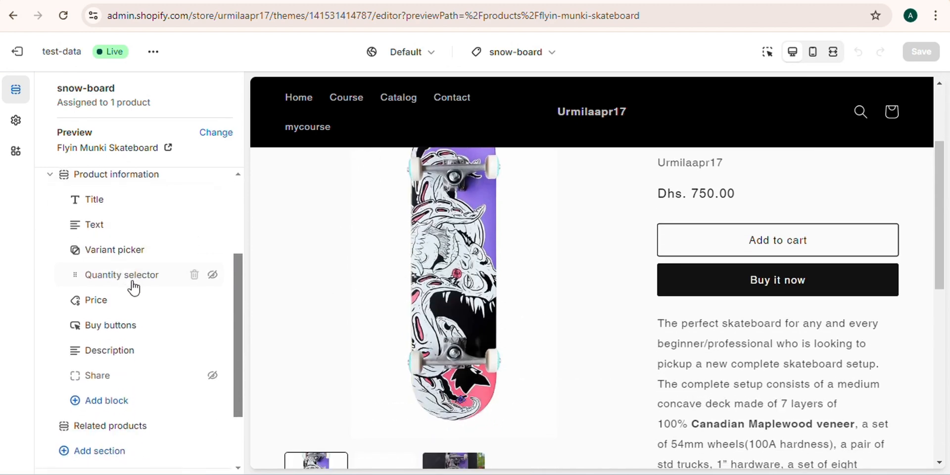
pyautogui.click(128, 405)
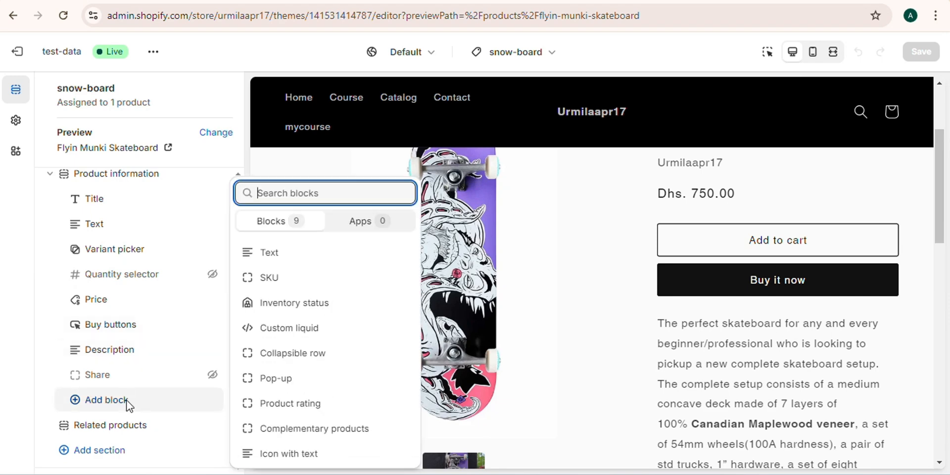
pyautogui.click(289, 380)
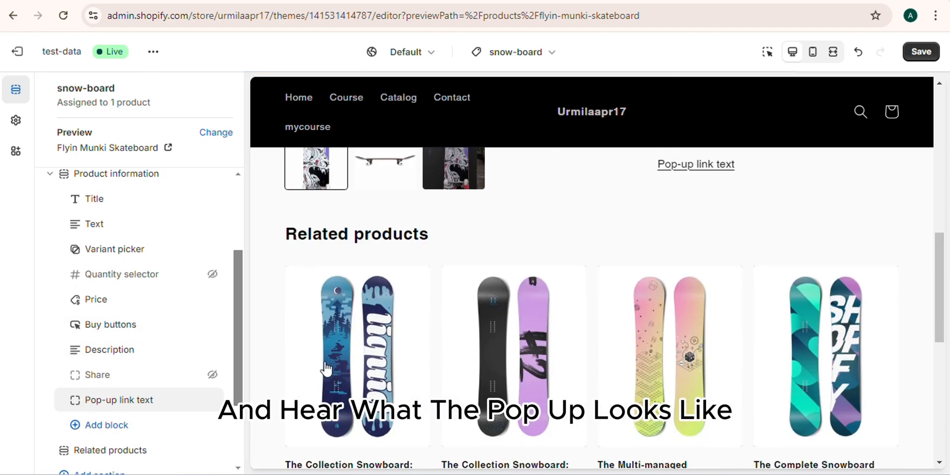
pyautogui.scroll(1, 687, 229)
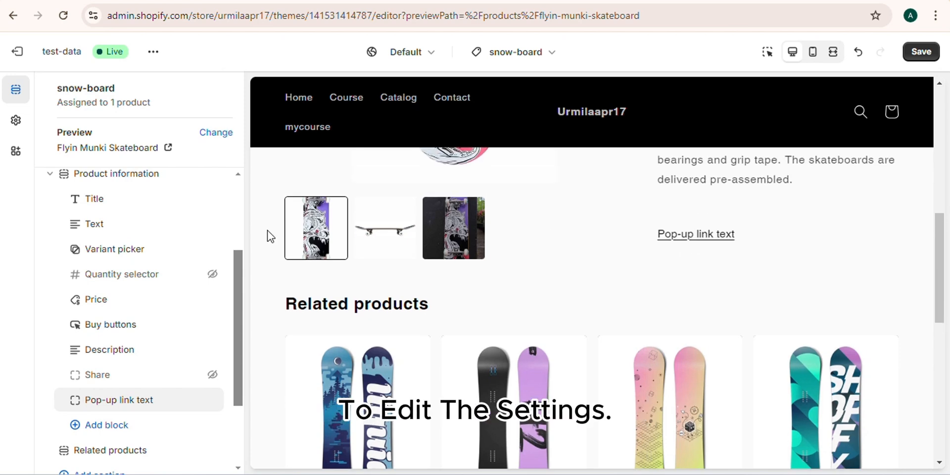
# - Label the pop-up link "Size Chart" and connect it to the Size Chart page
pyautogui.click(128, 401)
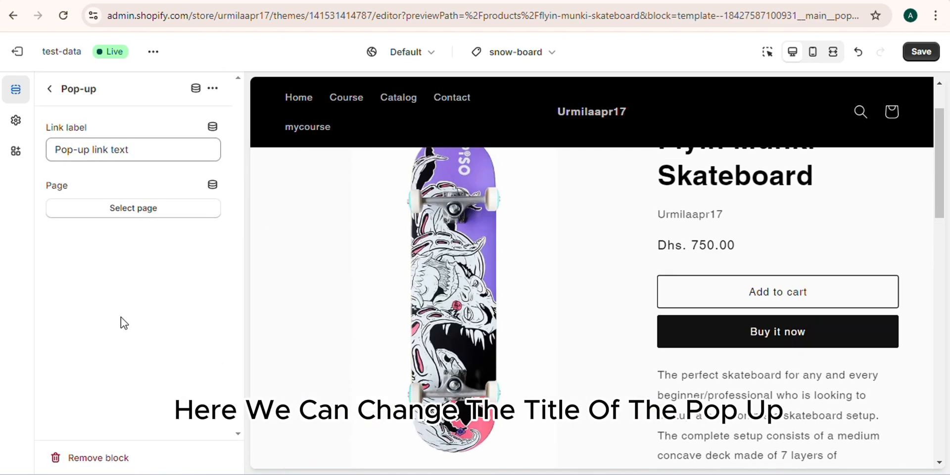
pyautogui.tripleClick(136, 148)
pyautogui.write('Size Chart')
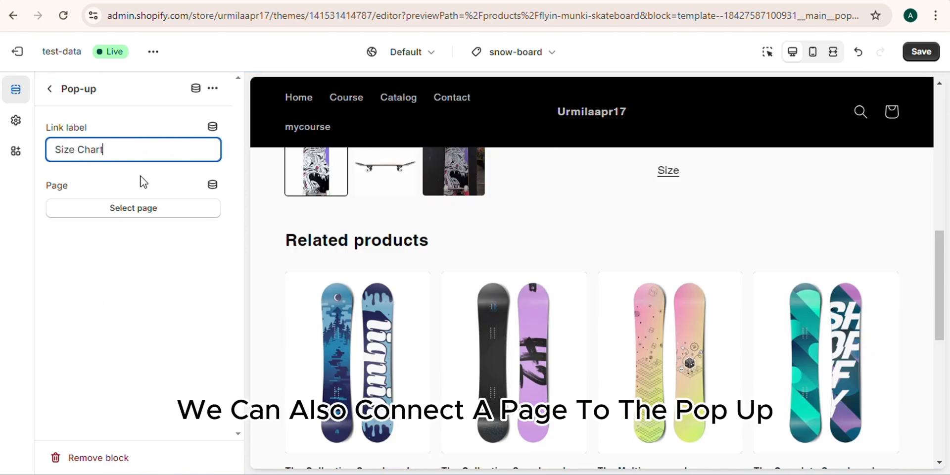
pyautogui.click(143, 210)
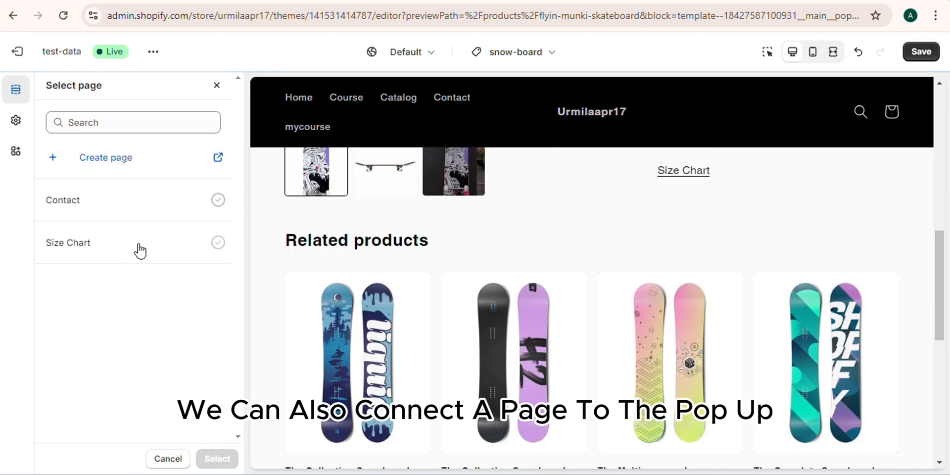
pyautogui.click(131, 253)
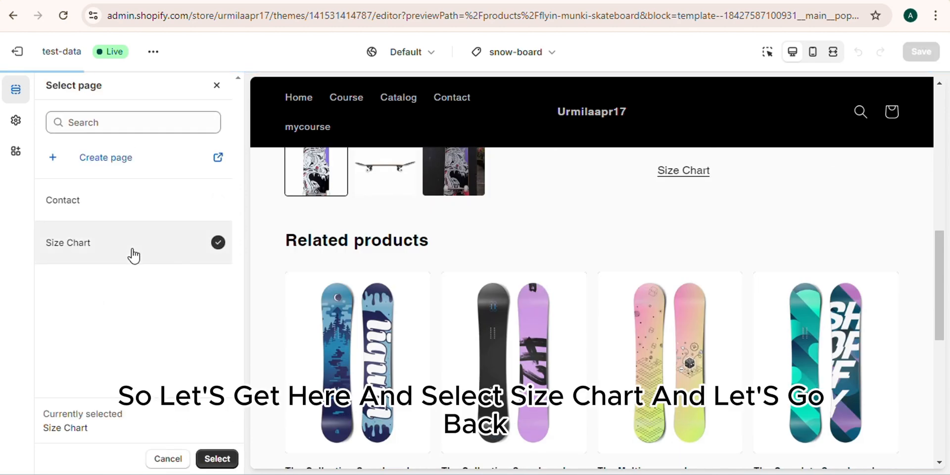
pyautogui.click(216, 458)
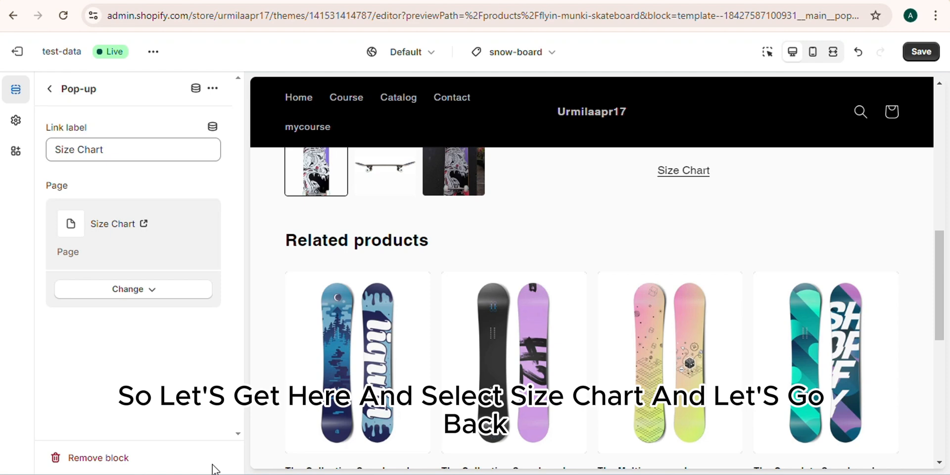
pyautogui.click(50, 90)
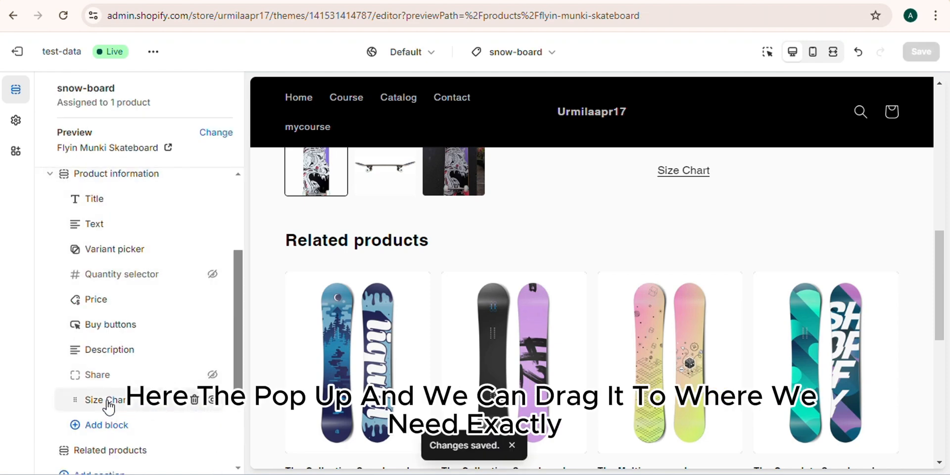
# - Place the Size Chart block between Buy buttons and Description in the saved template, and test its pop-up in the preview
pyautogui.moveTo(109, 406); pyautogui.dragTo(89, 354)
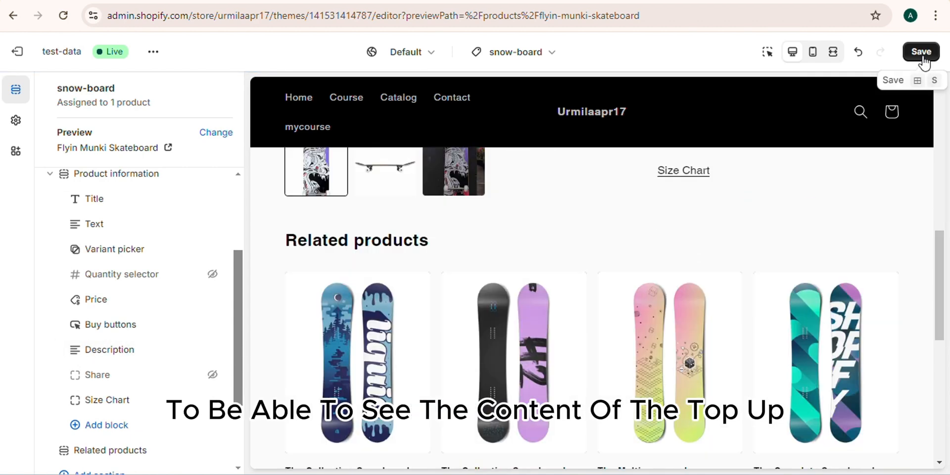
pyautogui.click(921, 53)
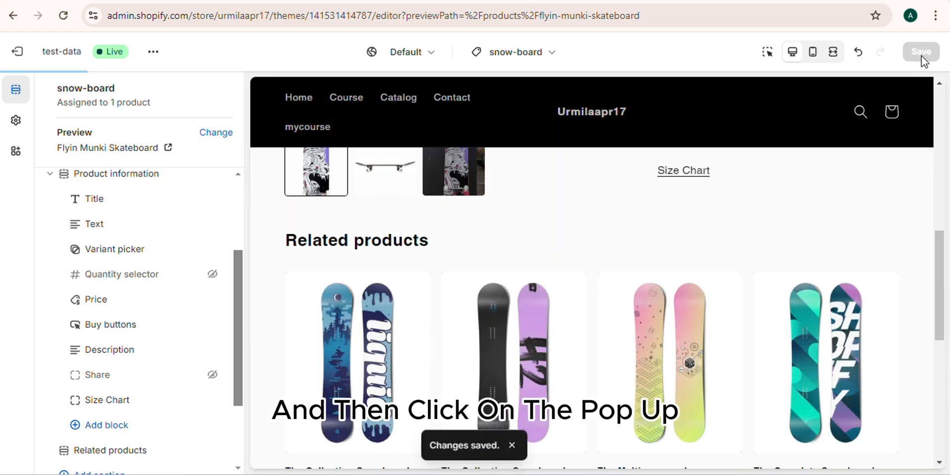
pyautogui.click(690, 393)
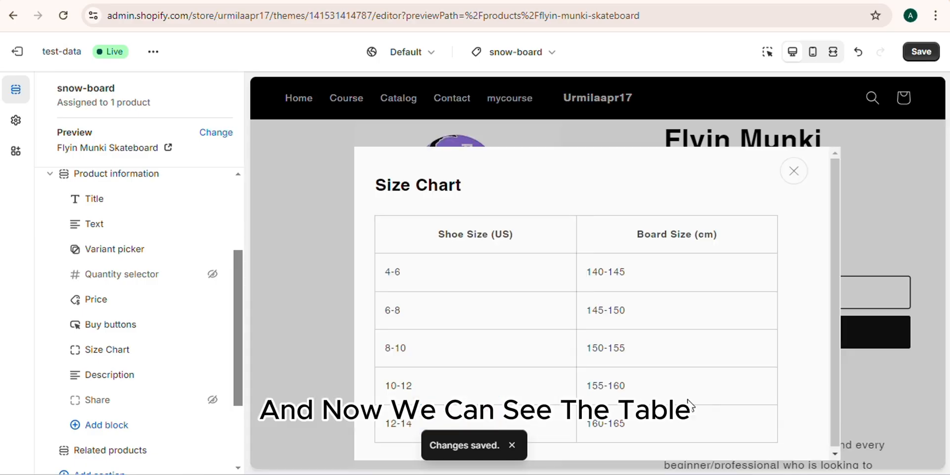
pyautogui.click(794, 172)
# - Add a Collapsible row block to the end of the Product information section
pyautogui.scroll(-2, 155, 418)
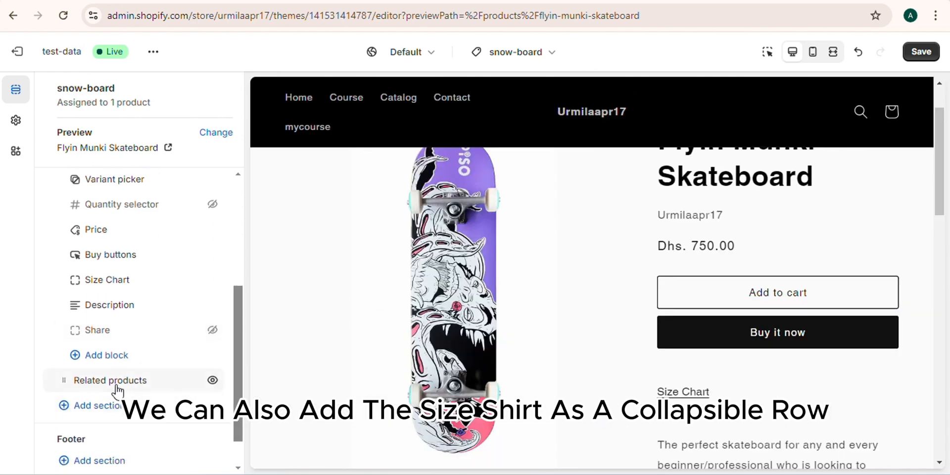
pyautogui.click(105, 356)
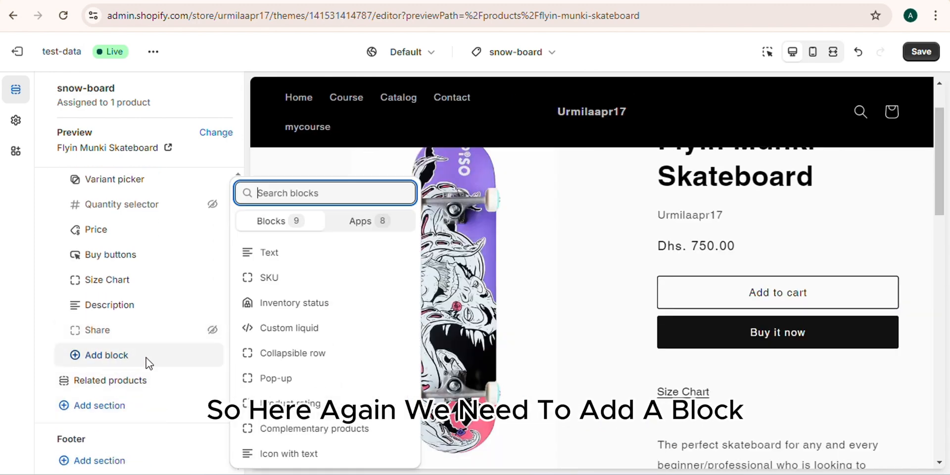
pyautogui.click(298, 353)
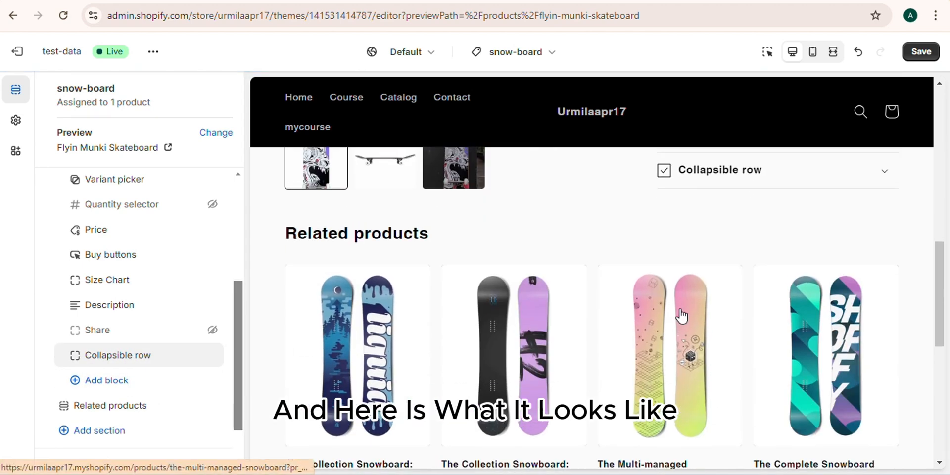
pyautogui.scroll(3, 693, 307)
# - Set the collapsible row's heading to "Size Chart" and its icon to Ruler
pyautogui.click(106, 359)
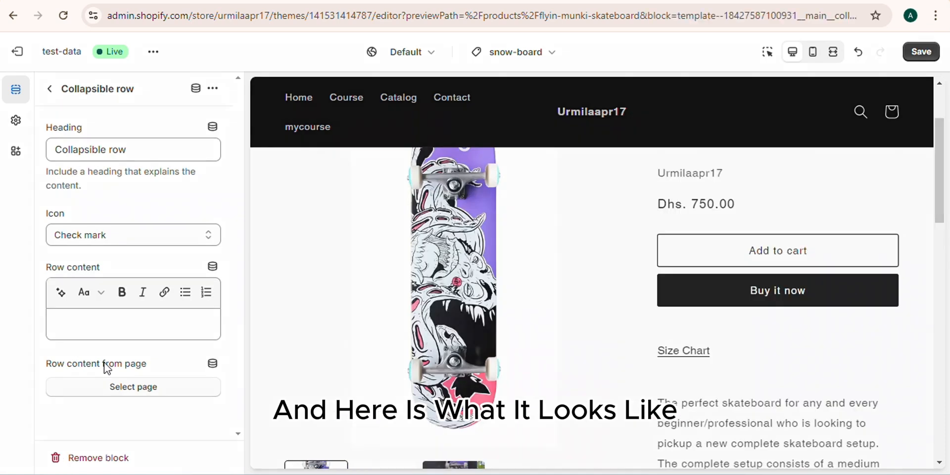
pyautogui.click(142, 150)
pyautogui.press('BackSpace')
pyautogui.press('BackSpace')
pyautogui.press('BackSpace')
pyautogui.press('BackSpace')
pyautogui.press('BackSpace')
pyautogui.press('BackSpace')
pyautogui.press('BackSpace')
pyautogui.press('BackSpace')
pyautogui.press('BackSpace')
pyautogui.press('BackSpace')
pyautogui.press('BackSpace')
pyautogui.press('BackSpace')
pyautogui.press('BackSpace')
pyautogui.press('BackSpace')
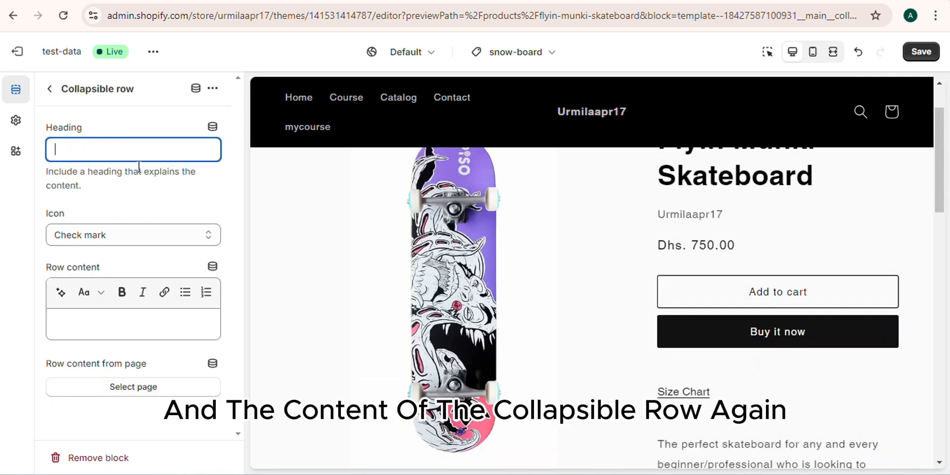
pyautogui.write('Size Cha')
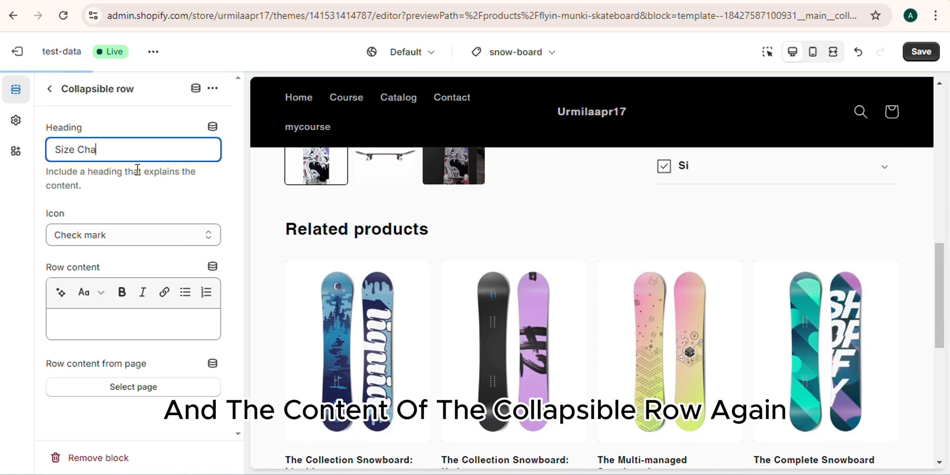
pyautogui.write('rt')
pyautogui.click(135, 238)
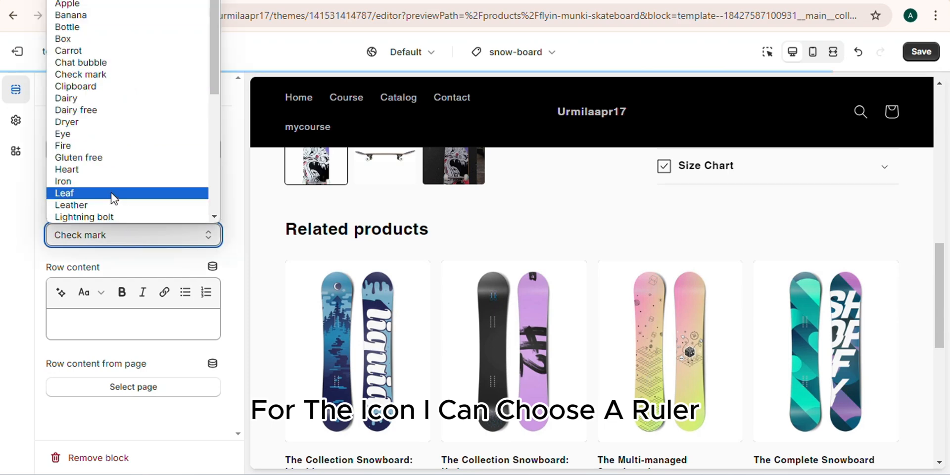
pyautogui.scroll(-5, 111, 193)
pyautogui.click(83, 116)
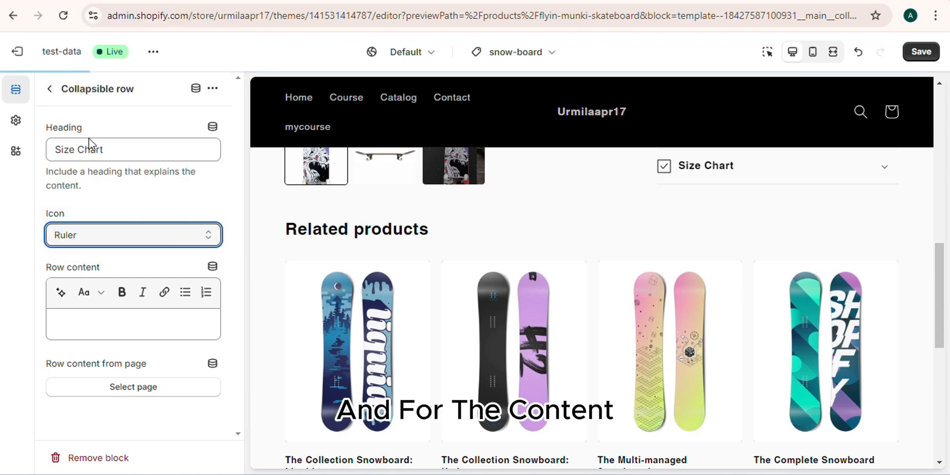
# - Use the Size Chart page as the content of the collapsible row
pyautogui.click(141, 389)
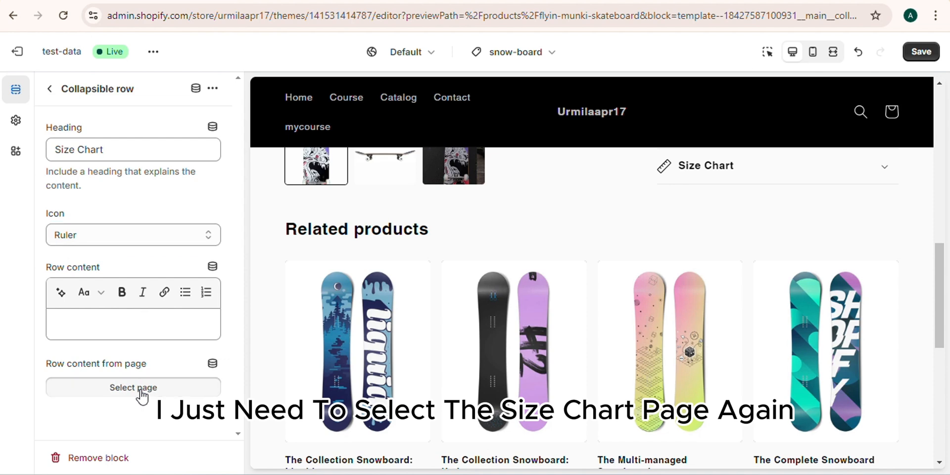
pyautogui.click(95, 245)
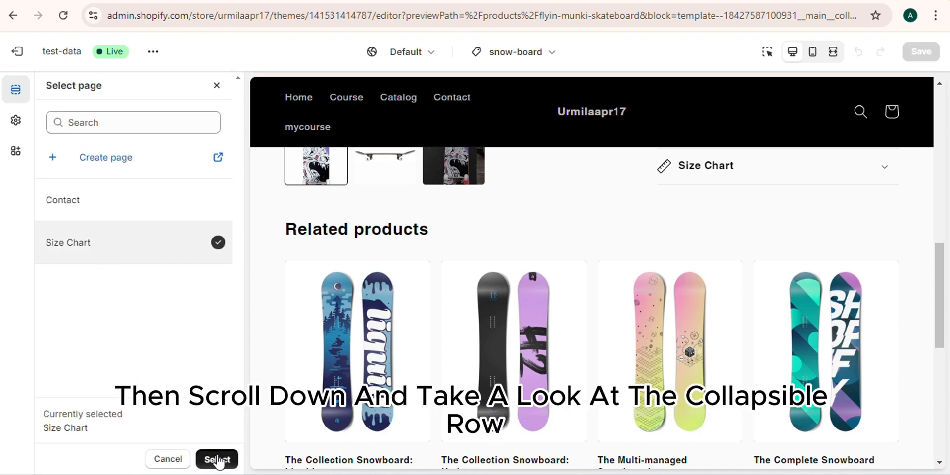
pyautogui.click(217, 459)
# - Expand the Size Chart row in the preview to check its table, and save the template
pyautogui.scroll(-1, 207, 418)
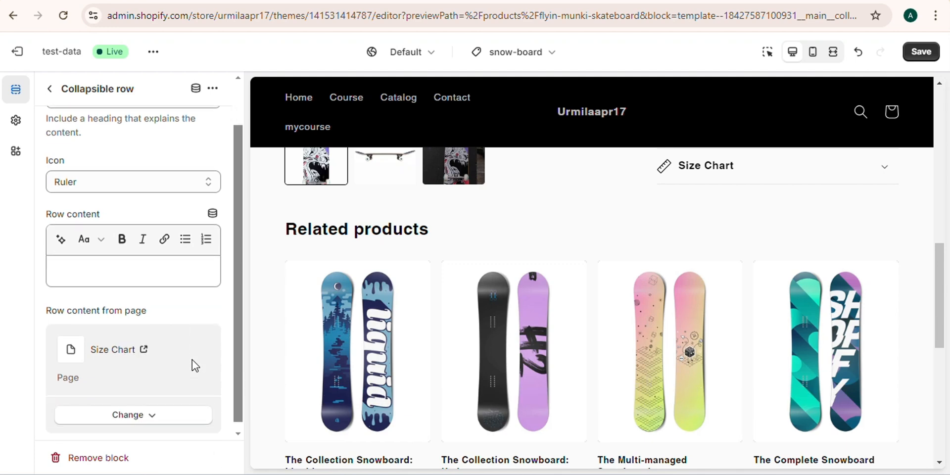
pyautogui.scroll(3, 644, 329)
pyautogui.scroll(1, 644, 324)
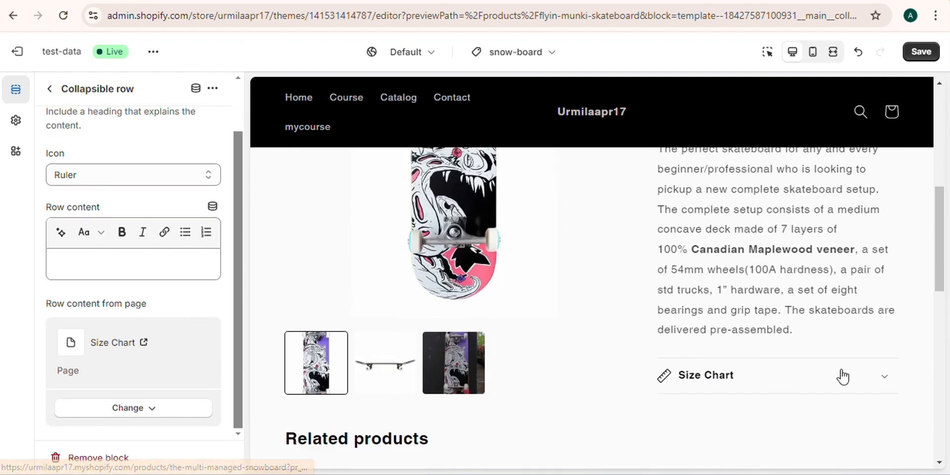
pyautogui.click(886, 376)
pyautogui.scroll(-4, 879, 390)
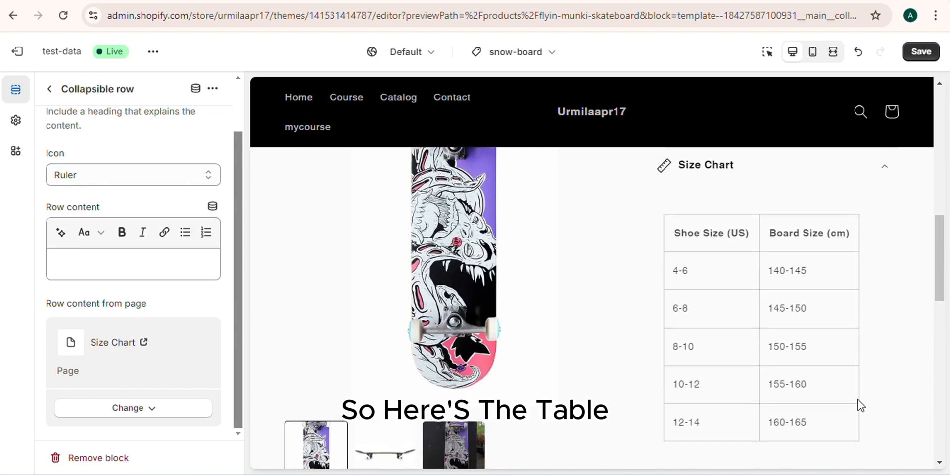
pyautogui.scroll(-2, 858, 400)
pyautogui.scroll(2, 857, 399)
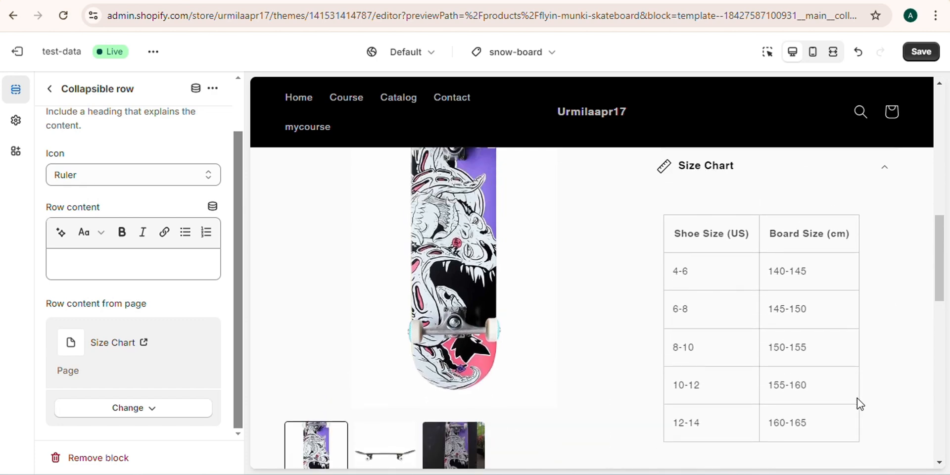
pyautogui.click(933, 54)
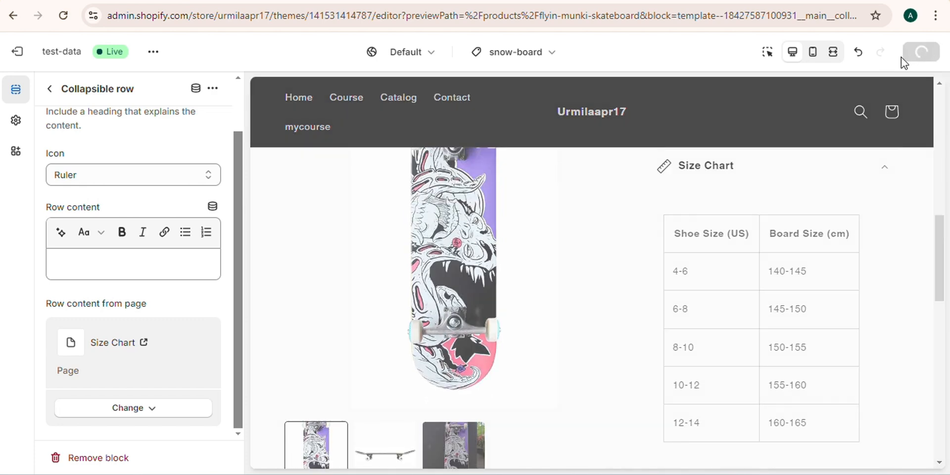